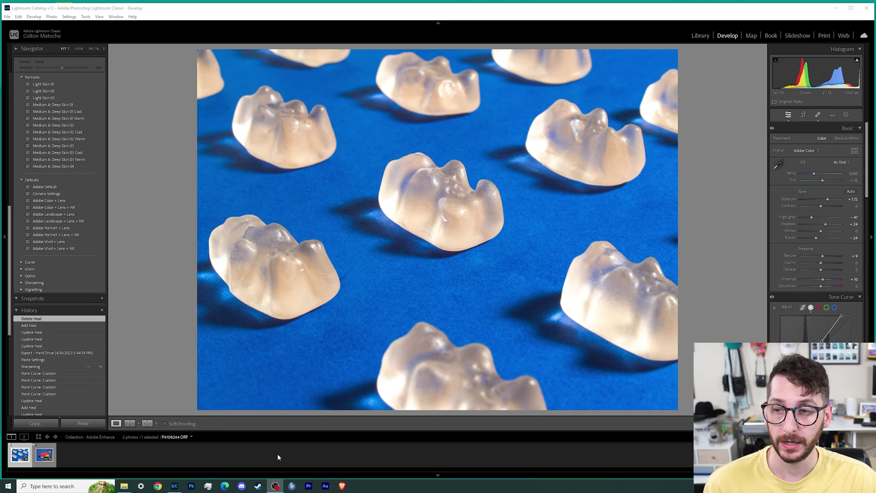
Step: Enhance the clear gummy photo P4108244.ORF with Super Resolution and Create Stack enabled
click(41, 464)
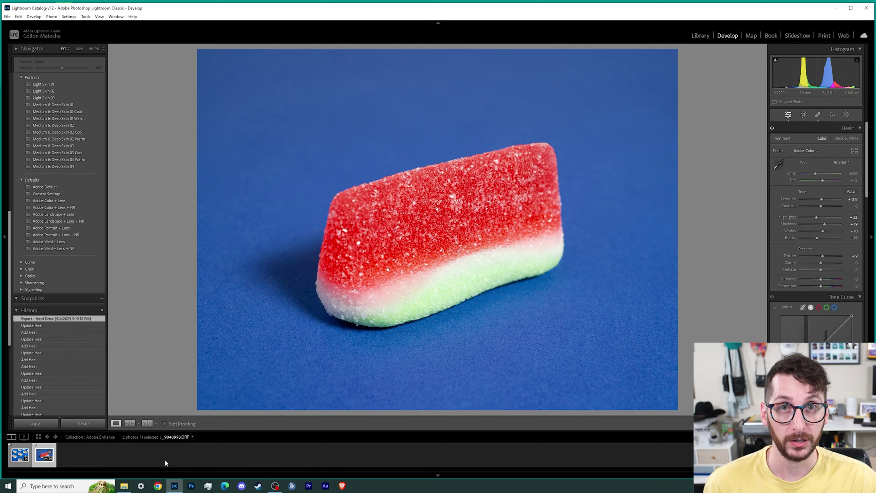
click(21, 466)
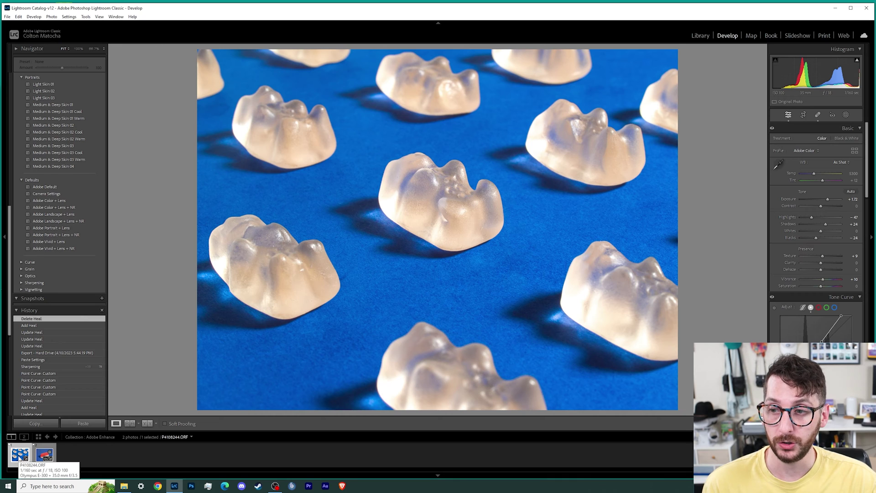
right_click(19, 456)
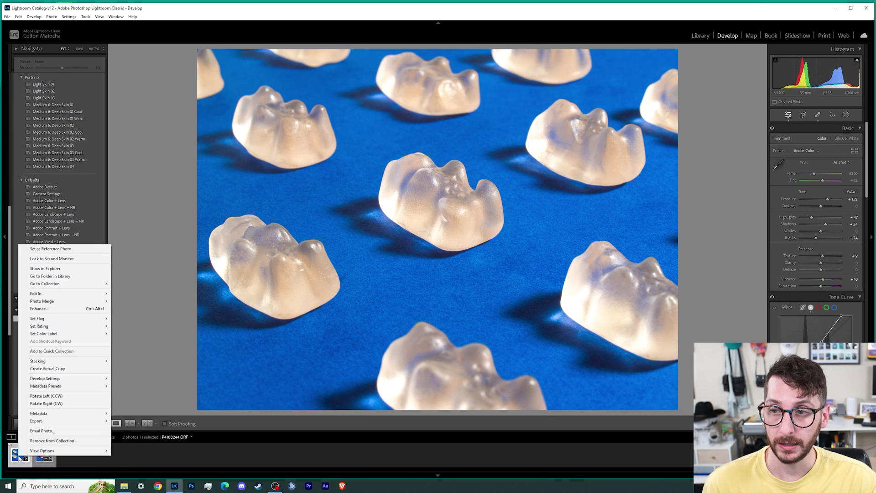
click(54, 312)
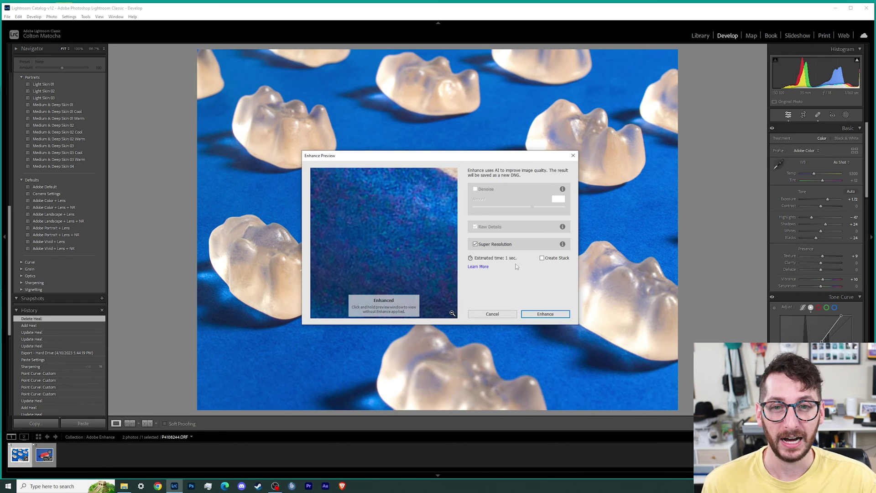
click(543, 258)
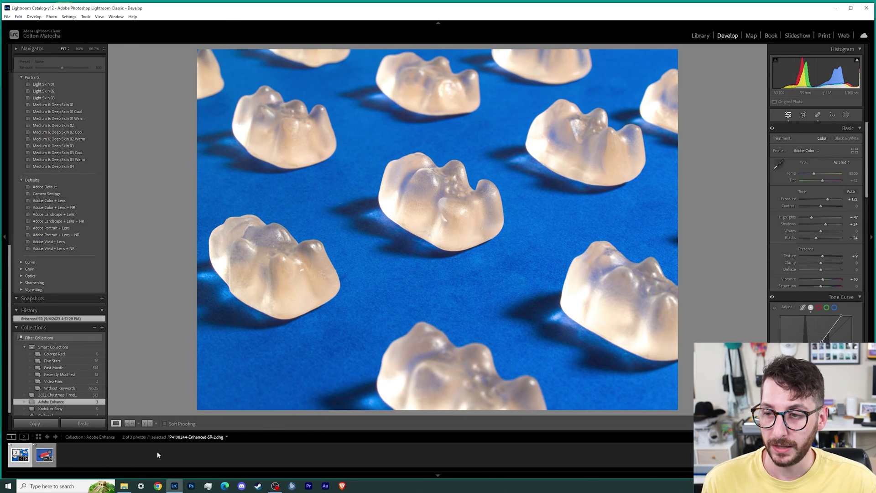
Step: Unstack the enhanced gummy photo from its original
right_click(18, 466)
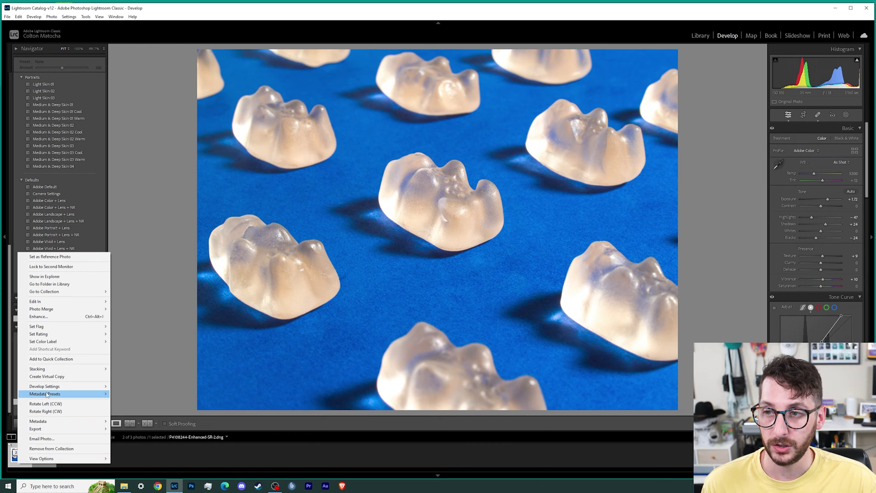
mouse_move(47, 395)
mouse_move(40, 372)
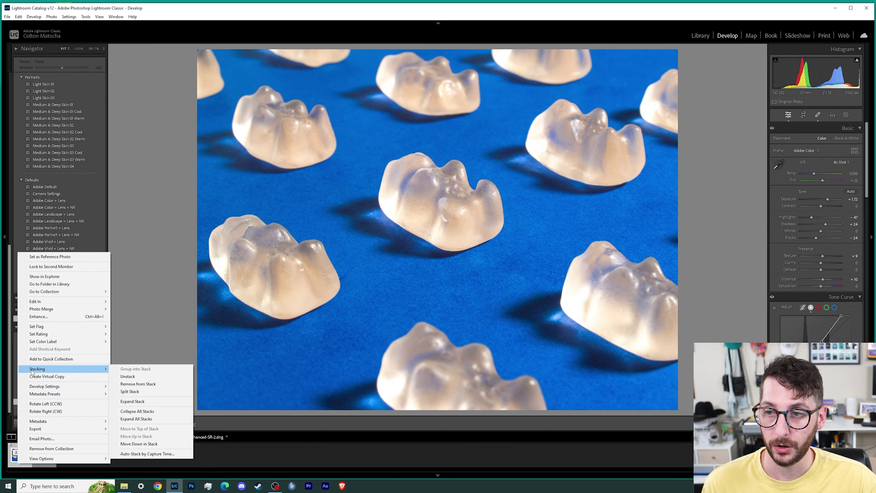
click(133, 377)
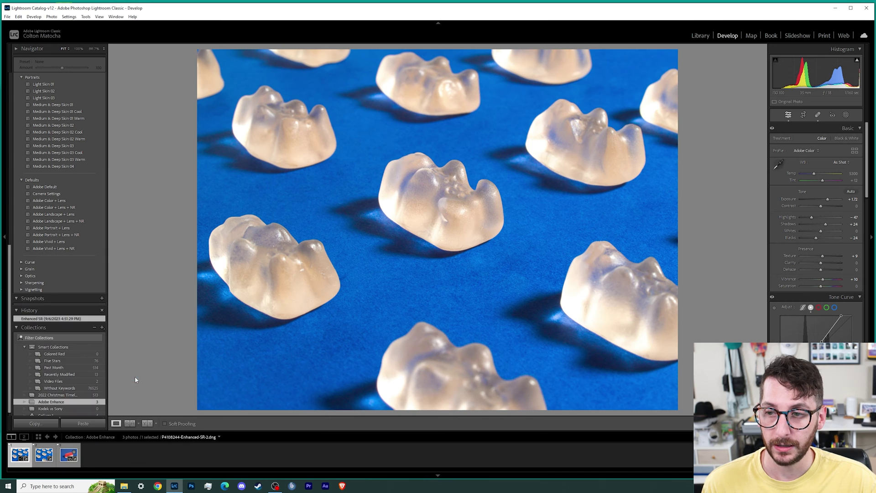
Step: Compare the original gummy photo with its Super Resolution copy at full-image view
click(42, 465)
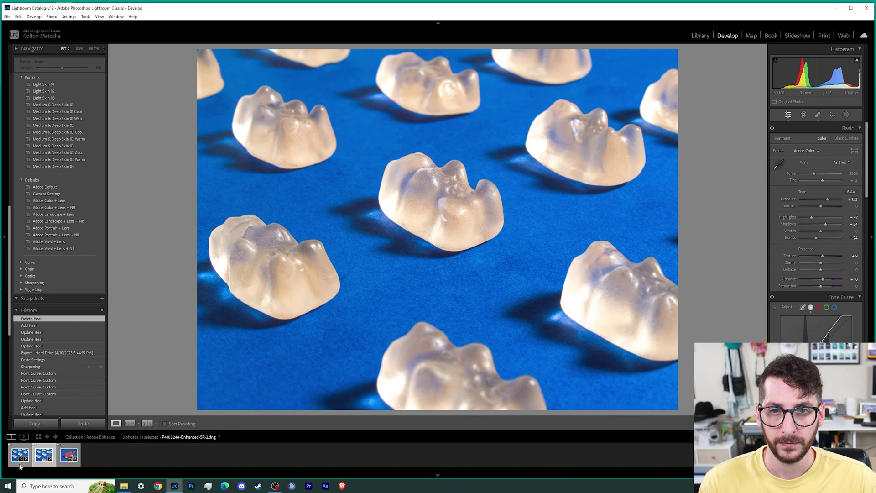
click(20, 465)
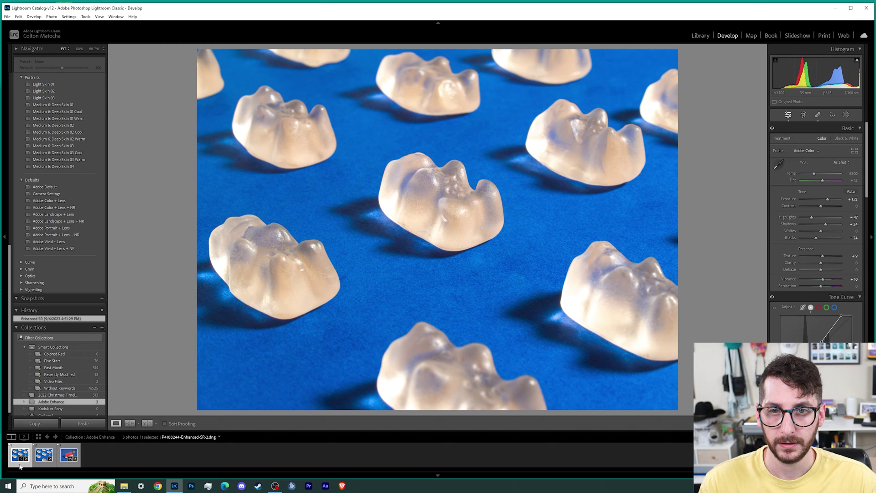
click(39, 466)
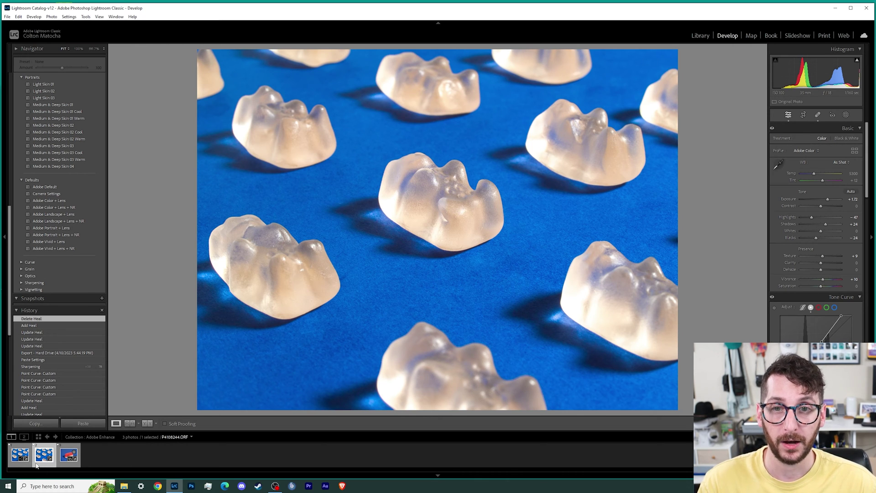
click(21, 465)
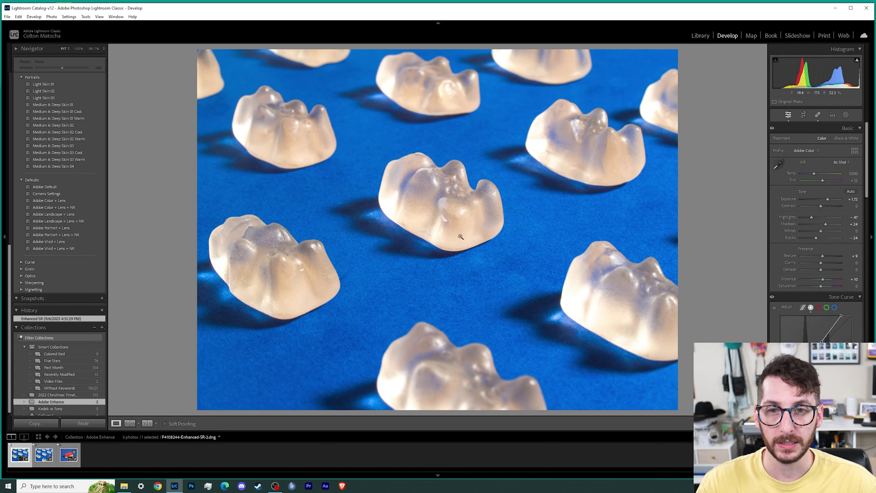
Step: Compare the central gummy's detail at 66.7% zoom in the enhanced copy and in the original photo
click(456, 209)
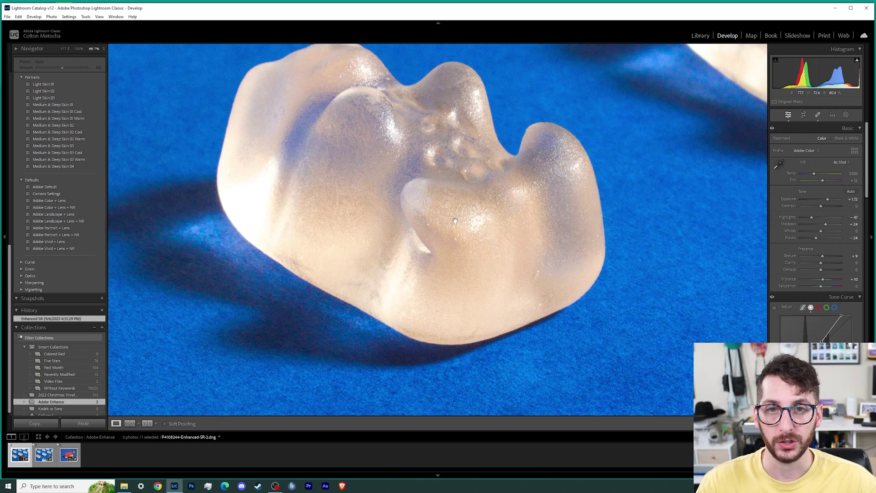
drag(439, 195, 449, 218)
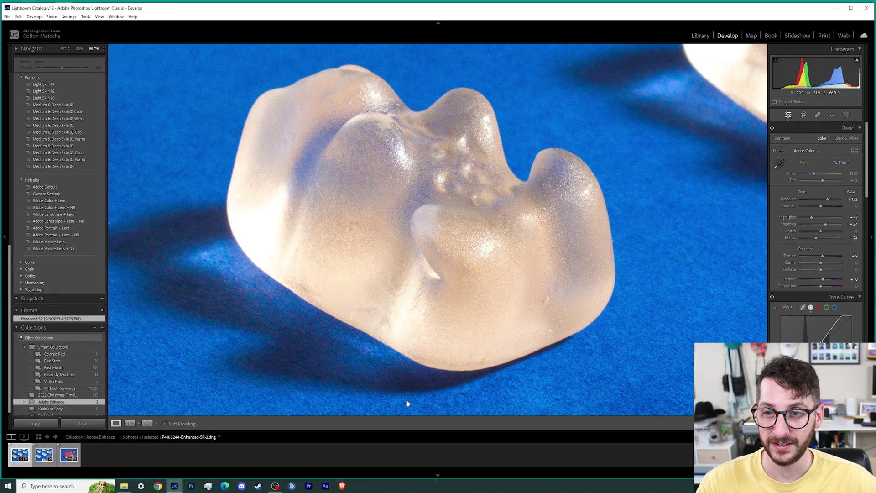
click(39, 465)
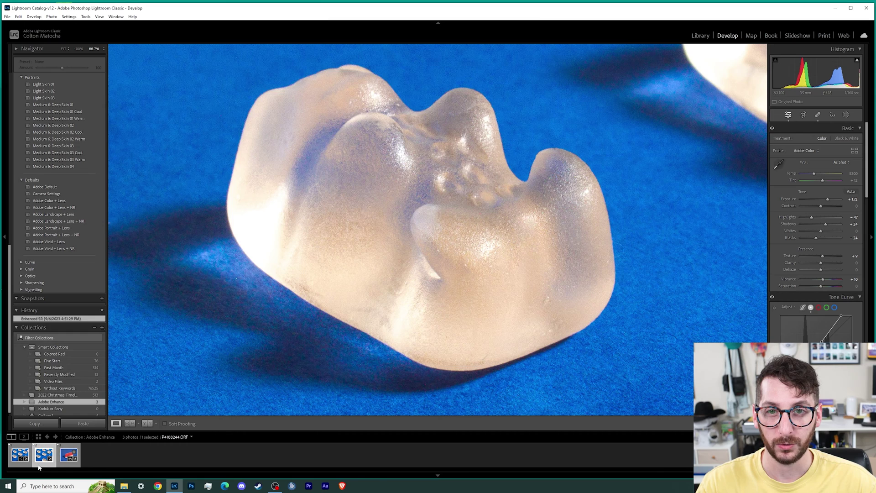
drag(455, 159, 450, 302)
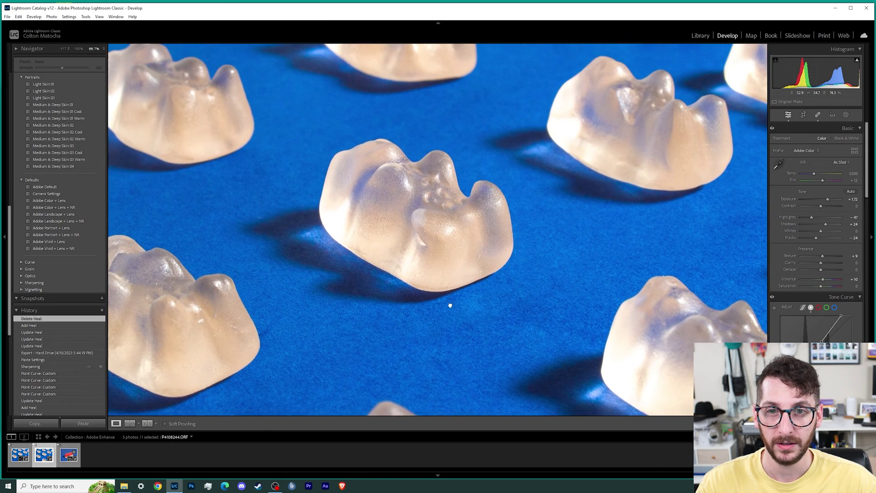
click(448, 238)
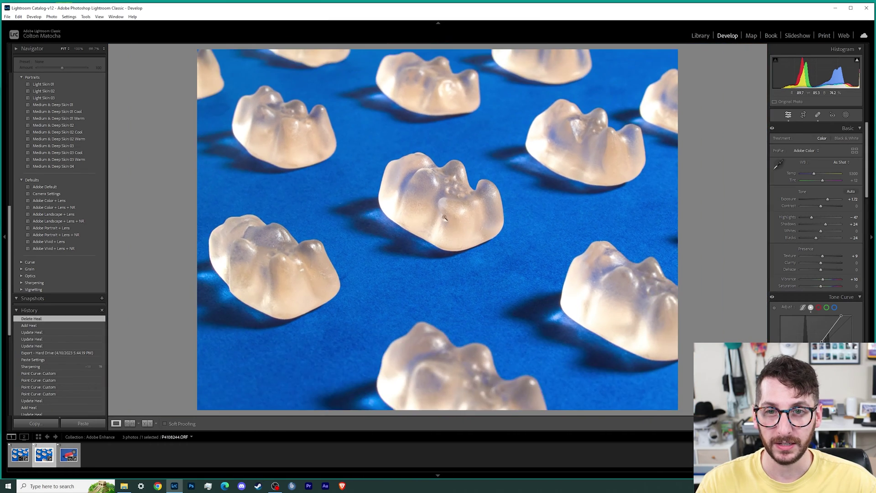
click(450, 201)
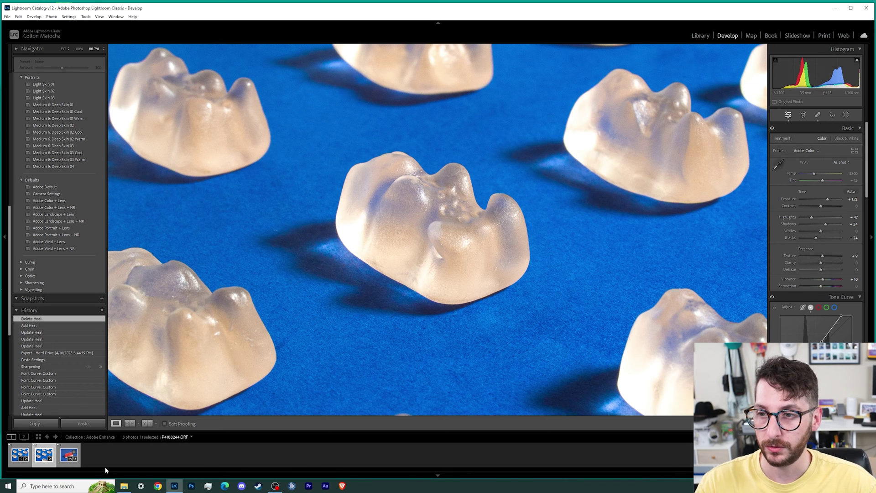
Step: Examine the shadow area around the central gummy in the enhanced copy and compare both versions at full-image view
click(21, 462)
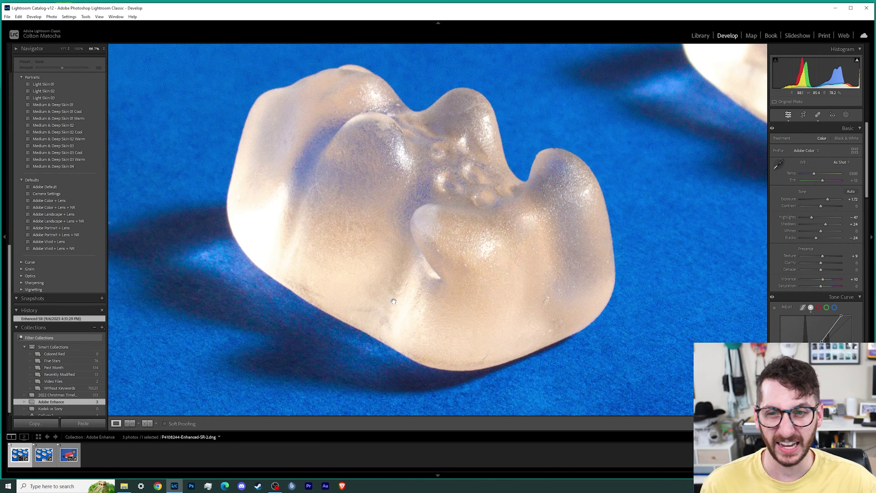
drag(331, 286, 434, 319)
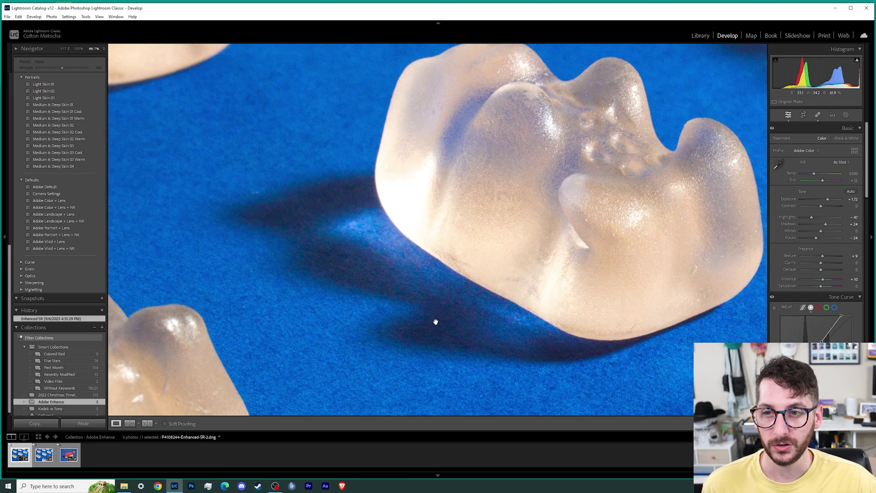
drag(493, 324, 329, 316)
click(407, 278)
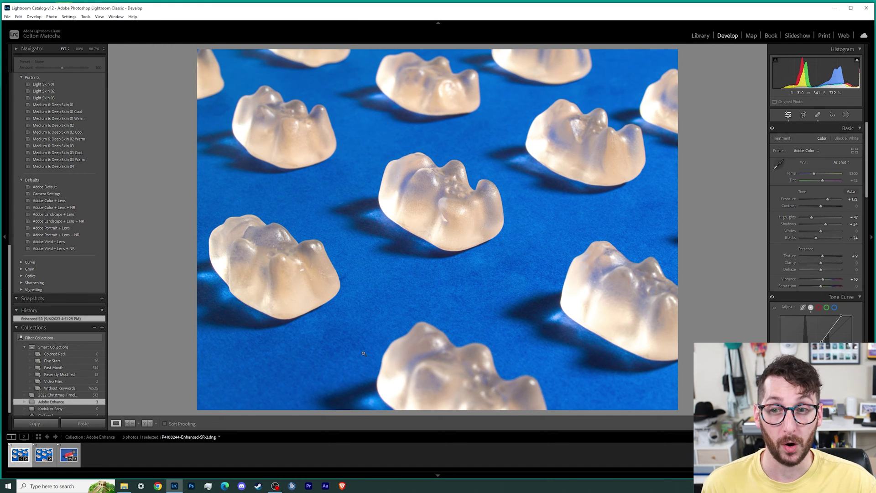
click(39, 465)
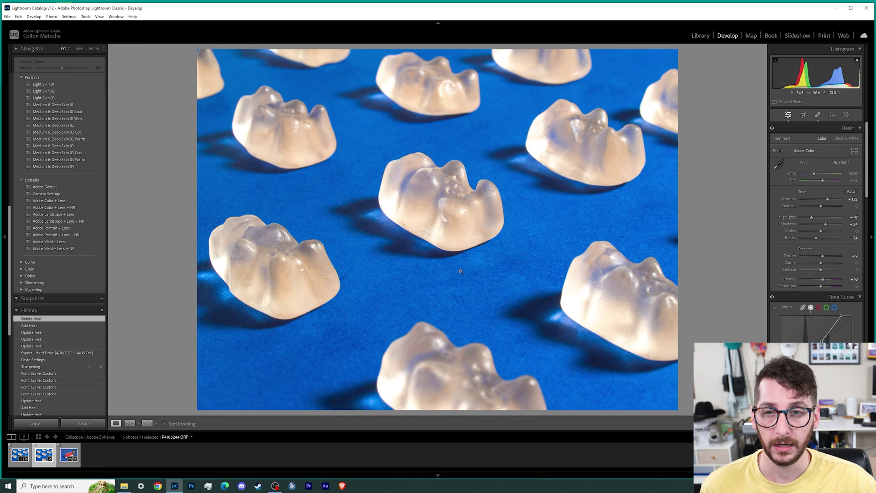
click(17, 465)
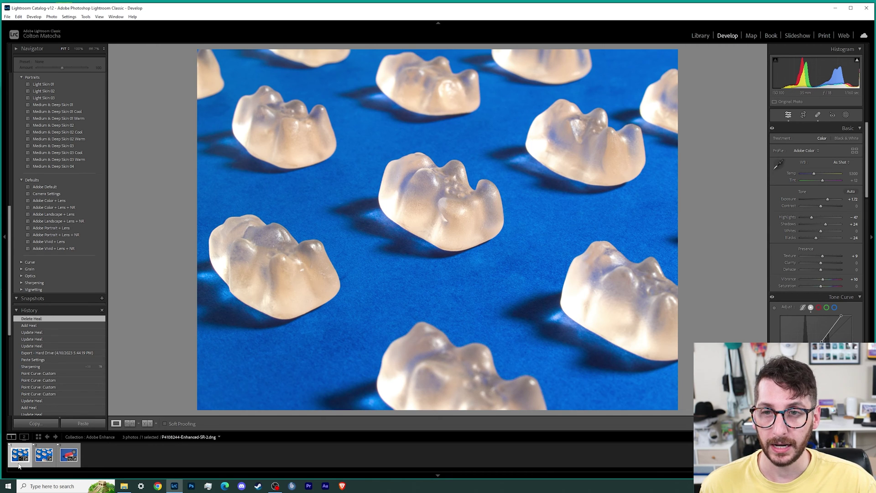
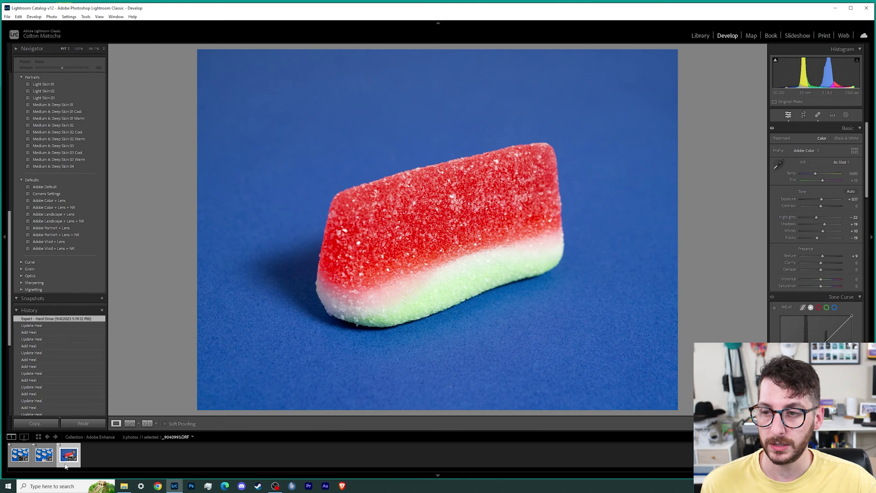
Step: Enhance the red watermelon candy photo _9040993.ORF with Super Resolution and Create Stack disabled
right_click(65, 466)
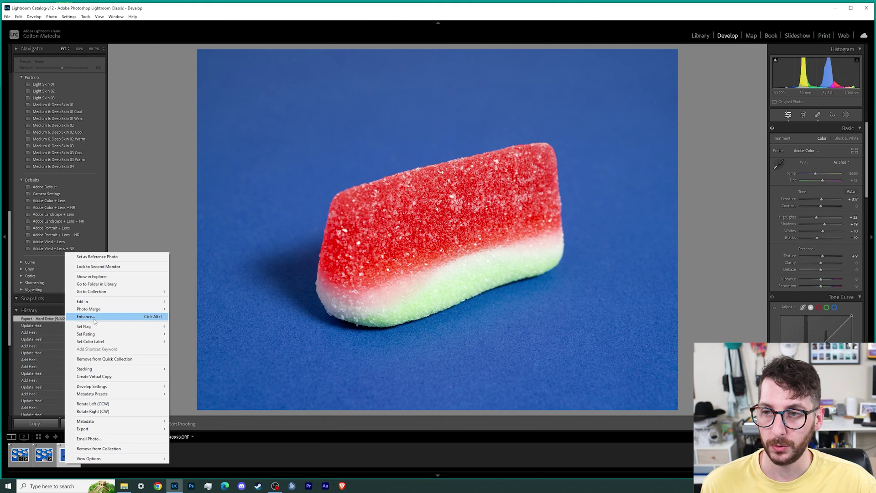
click(87, 316)
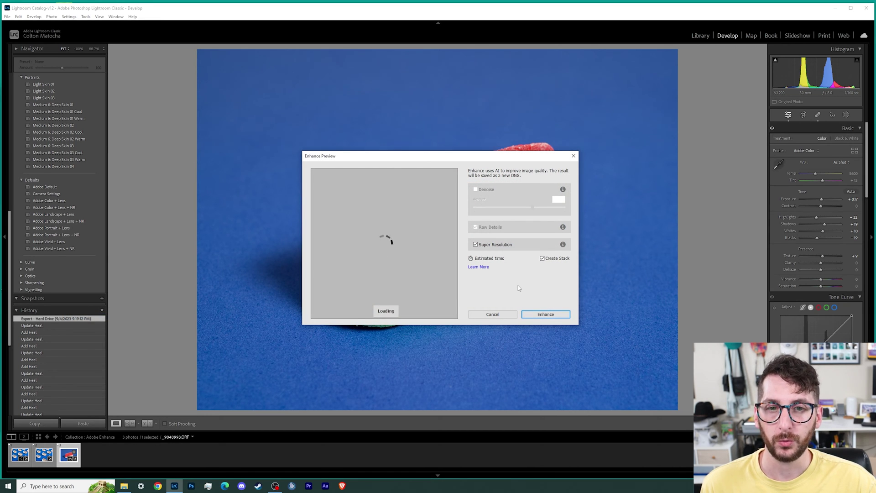
click(545, 259)
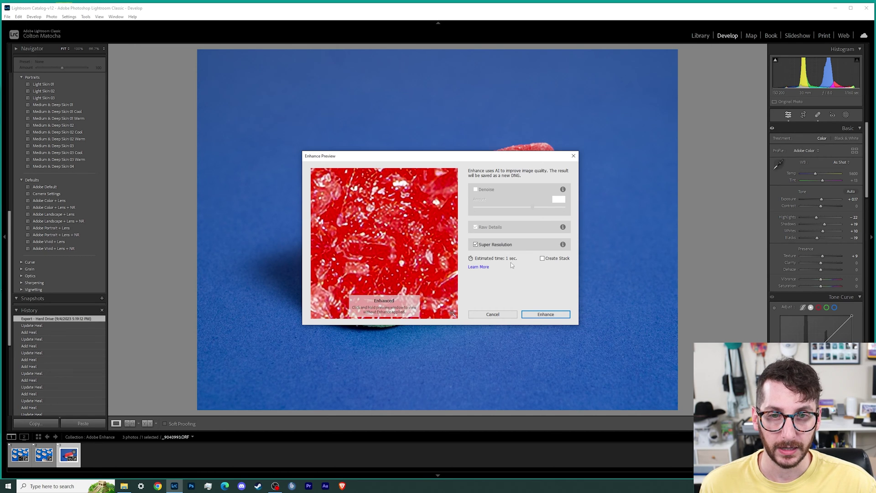
click(546, 315)
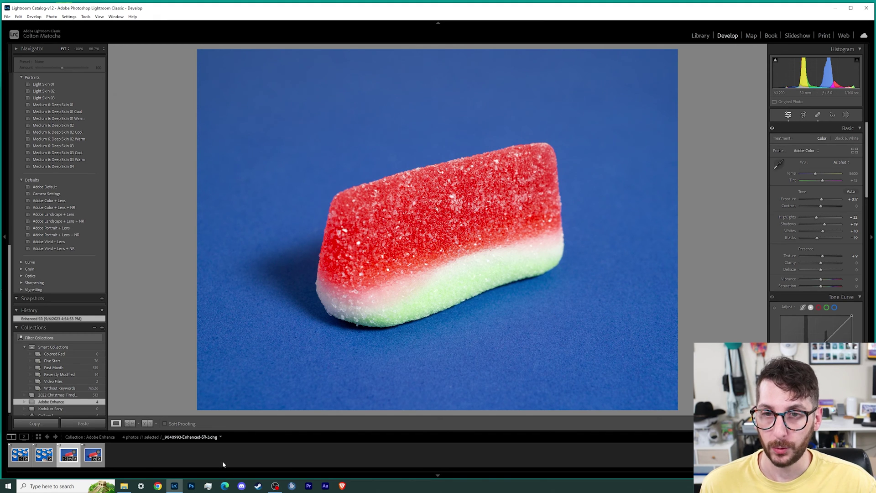
Step: Compare the sugar crystal detail of the watermelon candy at 66.7% zoom between the enhanced copy and the original
click(92, 457)
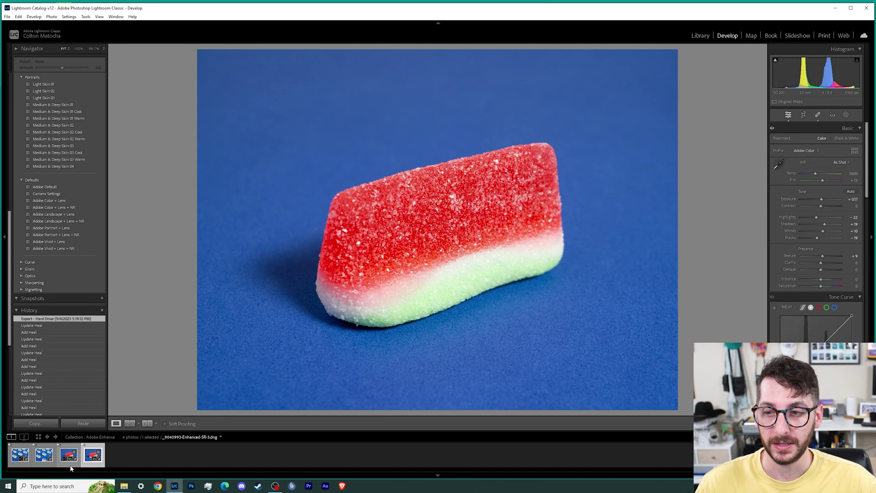
click(70, 467)
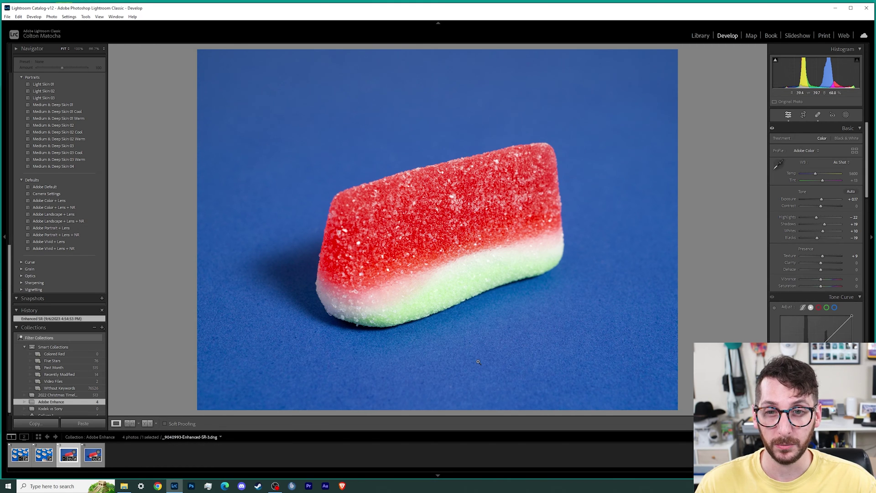
click(451, 207)
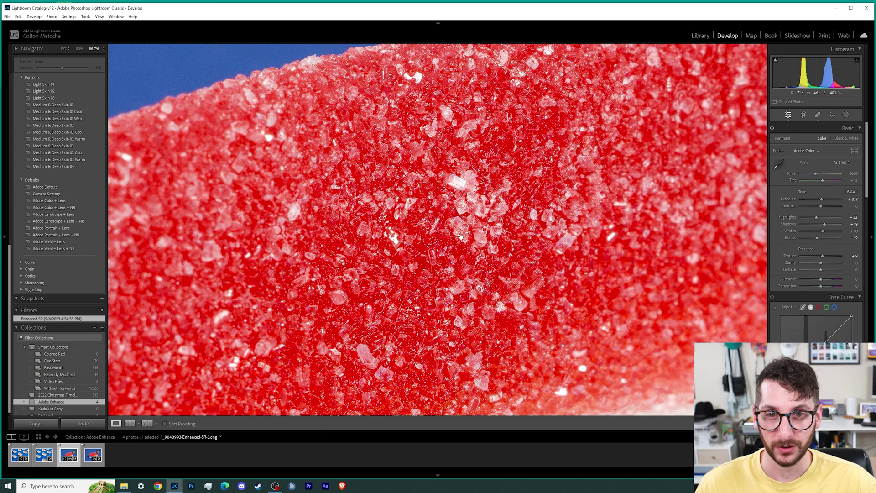
click(95, 465)
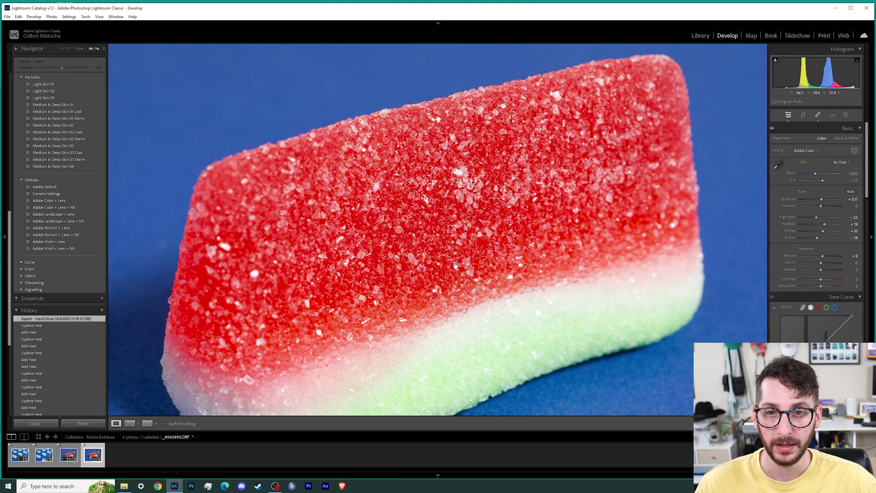
click(66, 466)
click(488, 273)
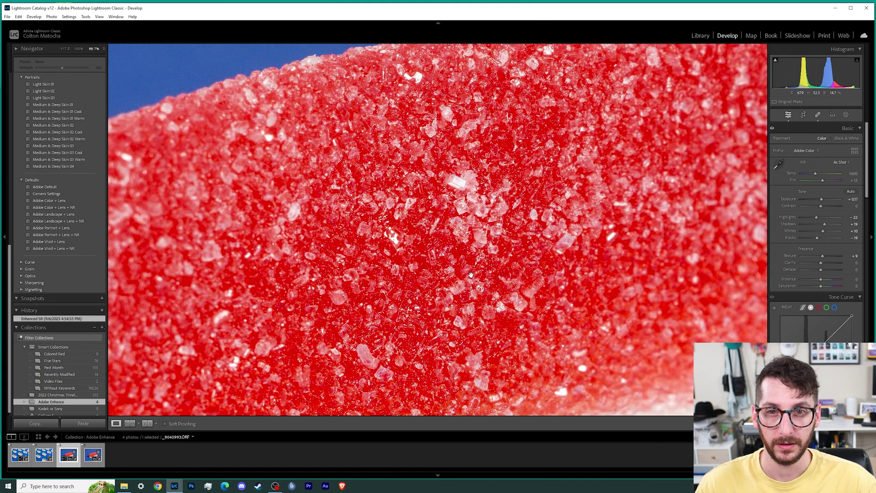